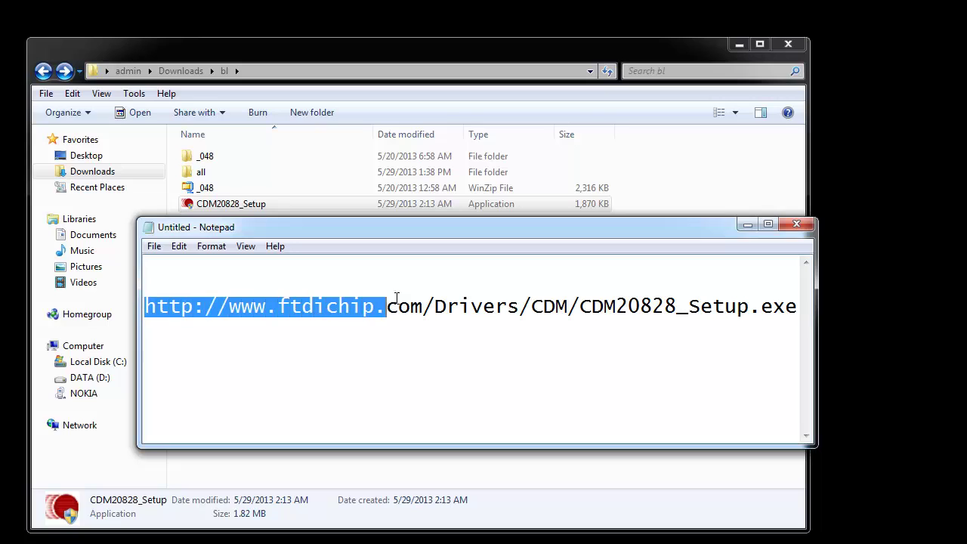
Launch the CDM20828_Setup driver installer from the bl downloads folder.
click(782, 325)
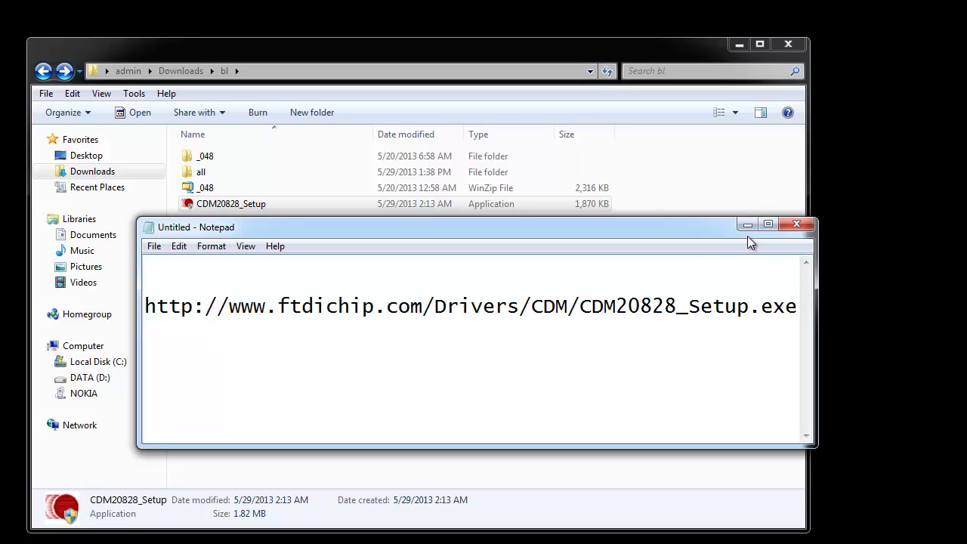
click(654, 205)
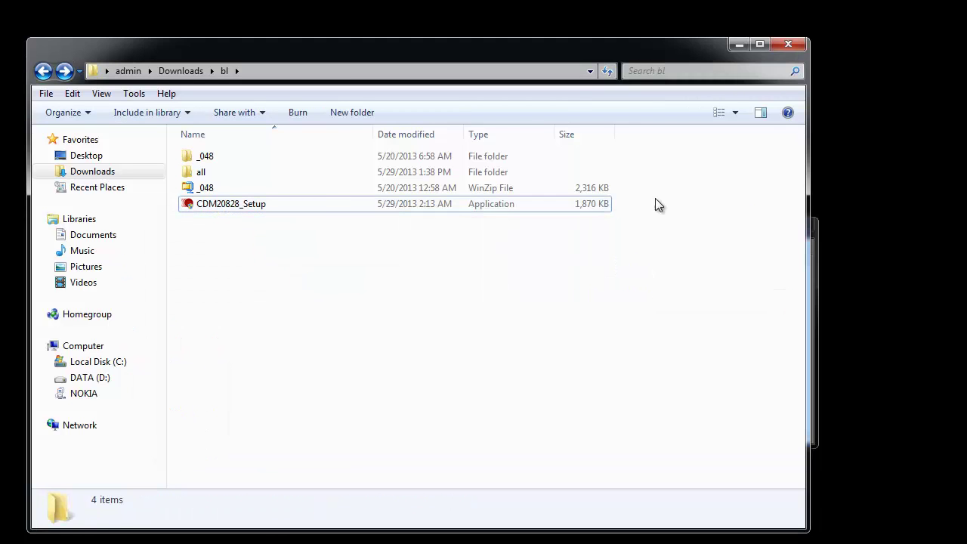
click(256, 209)
right_click(241, 207)
click(262, 234)
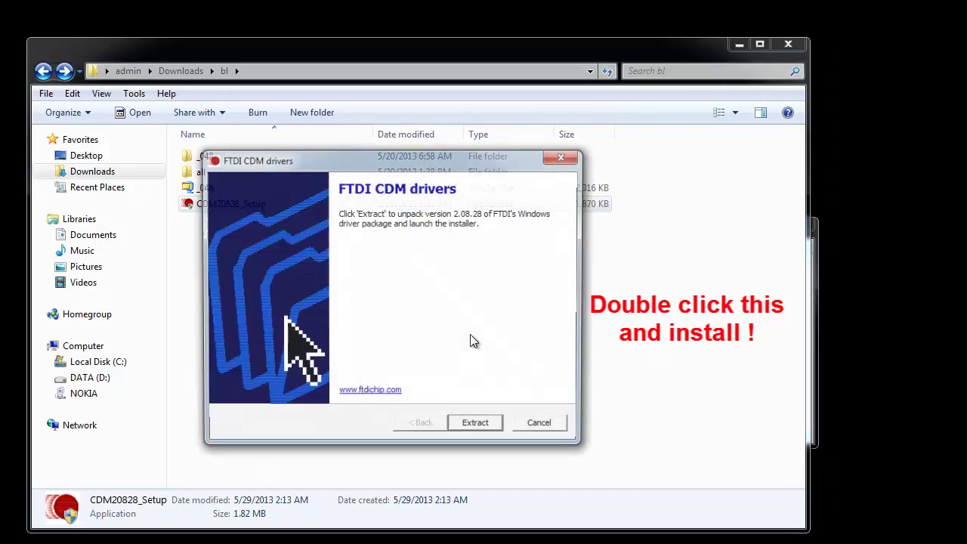
Extract the FTDI CDM driver package and complete the Device Driver Installation Wizard.
click(473, 428)
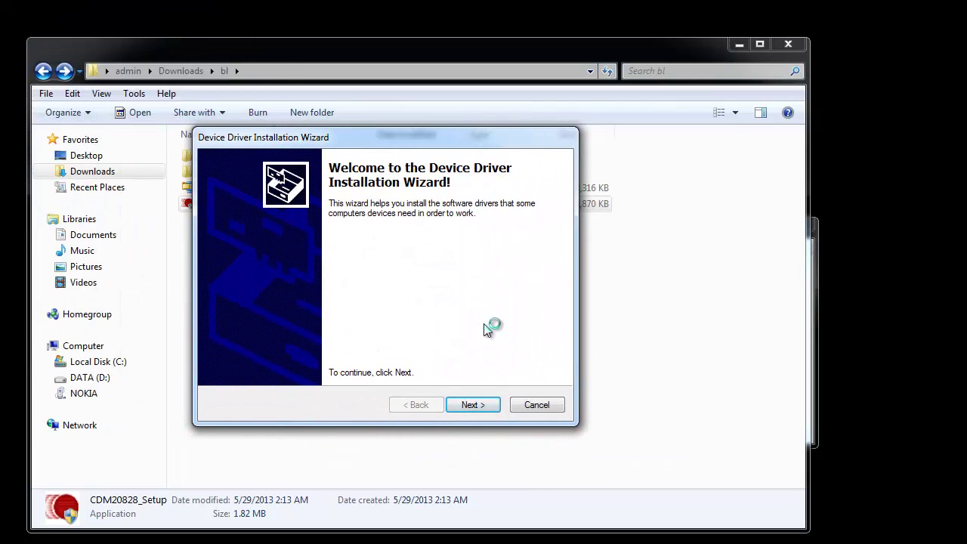
click(473, 404)
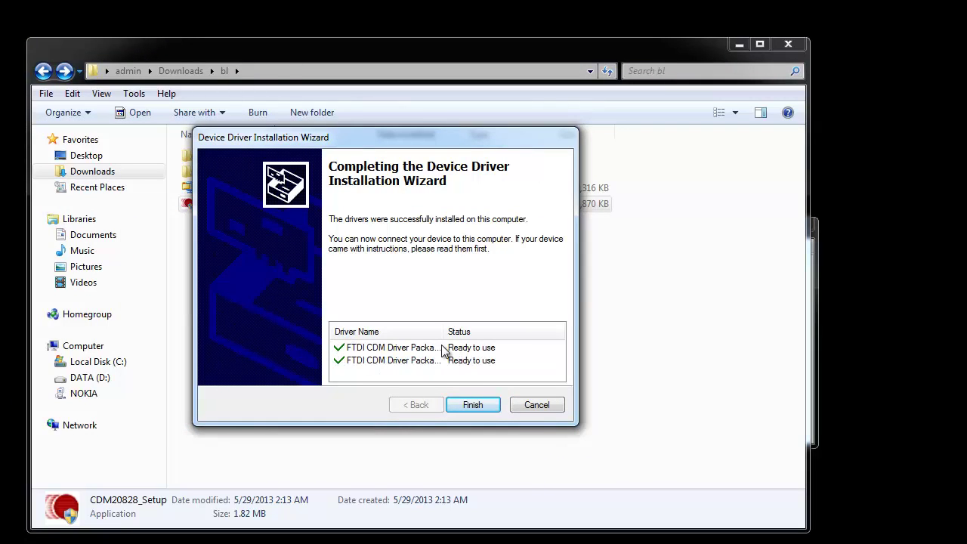
click(473, 402)
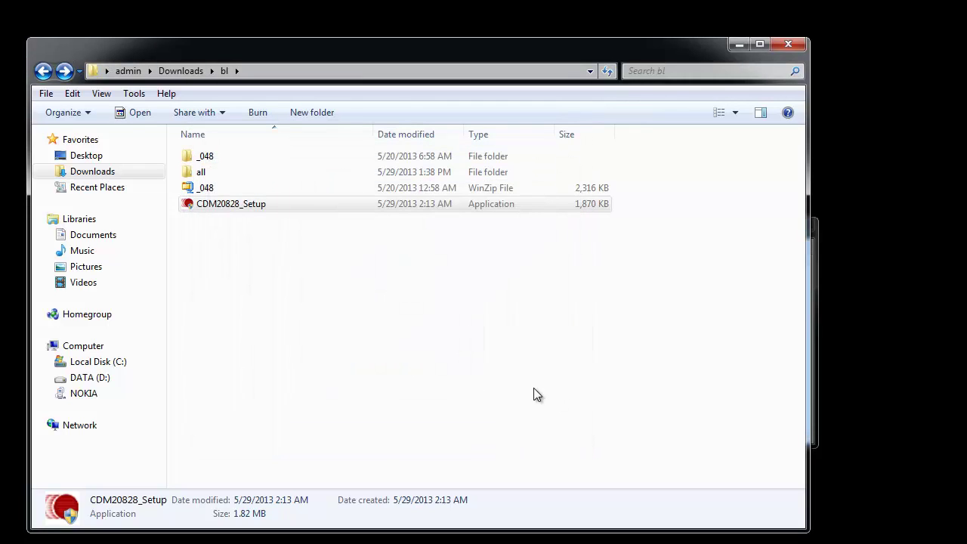
Open Device Manager from the computer's system properties and place its window in full view.
click(97, 347)
right_click(98, 346)
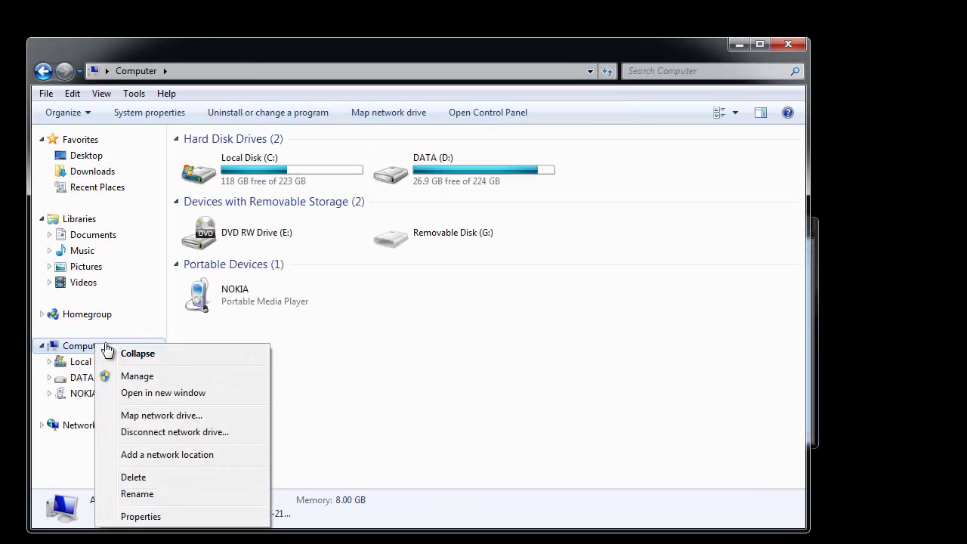
click(158, 517)
drag(189, 102, 707, 163)
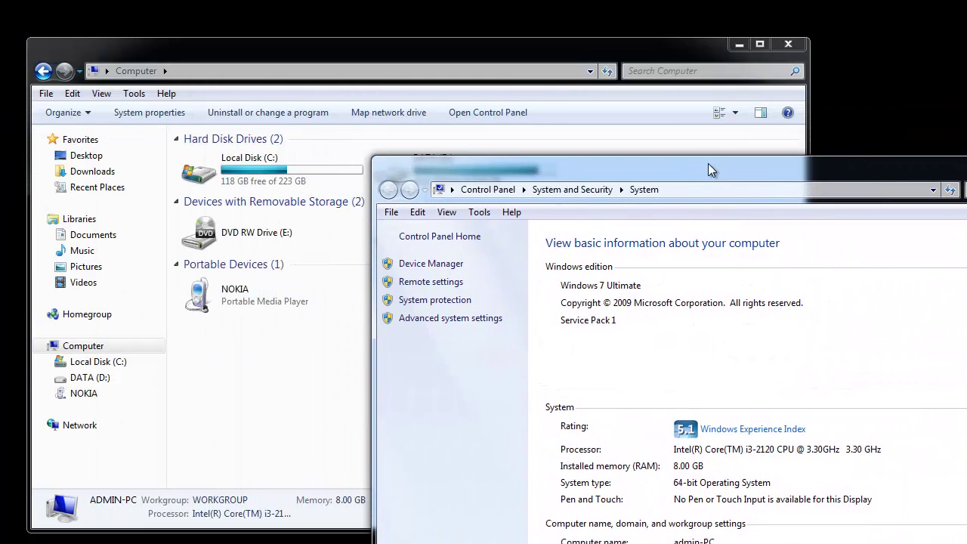
click(429, 264)
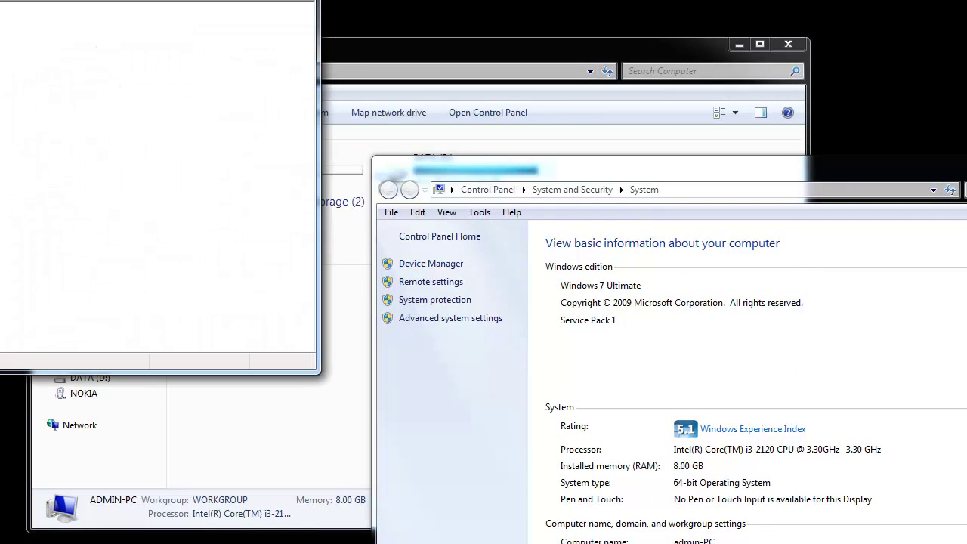
drag(373, 59, 522, 89)
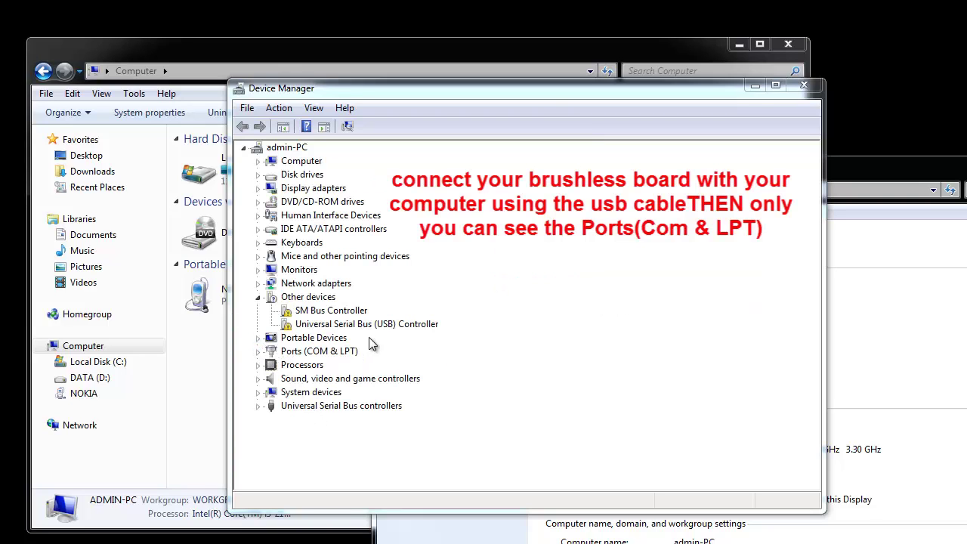
Open the advanced port settings of the USB Serial Port listed under Ports (COM & LPT).
click(258, 352)
click(352, 366)
double_click(351, 366)
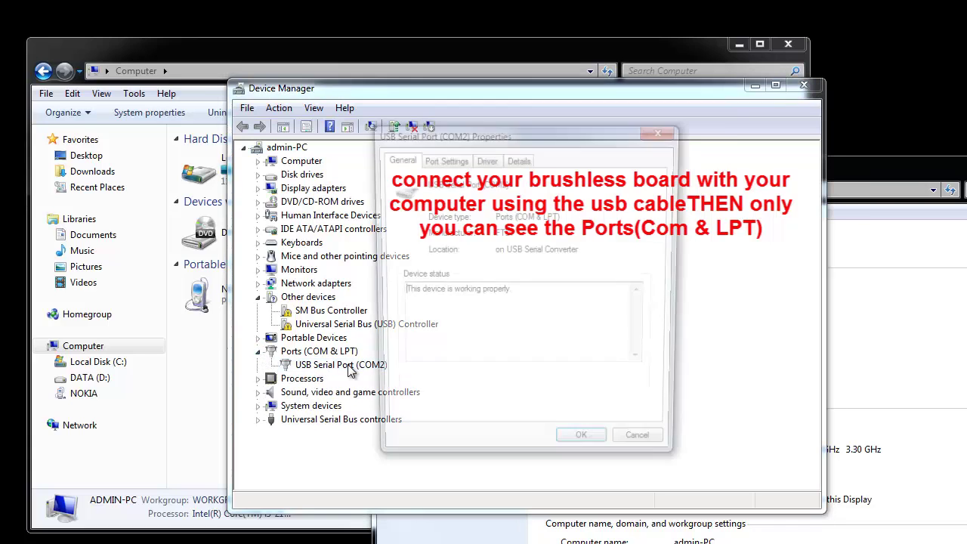
click(438, 160)
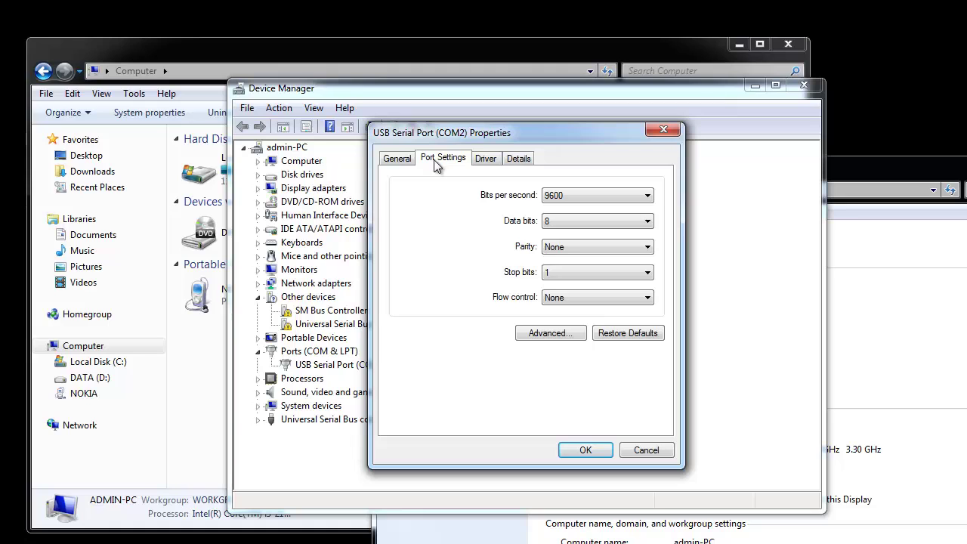
click(537, 335)
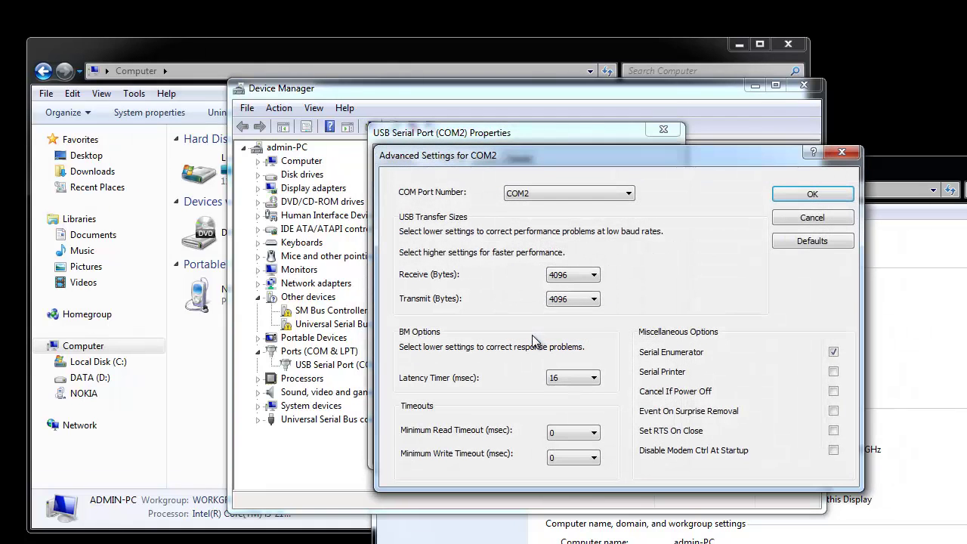
Choose COM2 as the USB serial port's COM port number and accept the port settings.
click(552, 192)
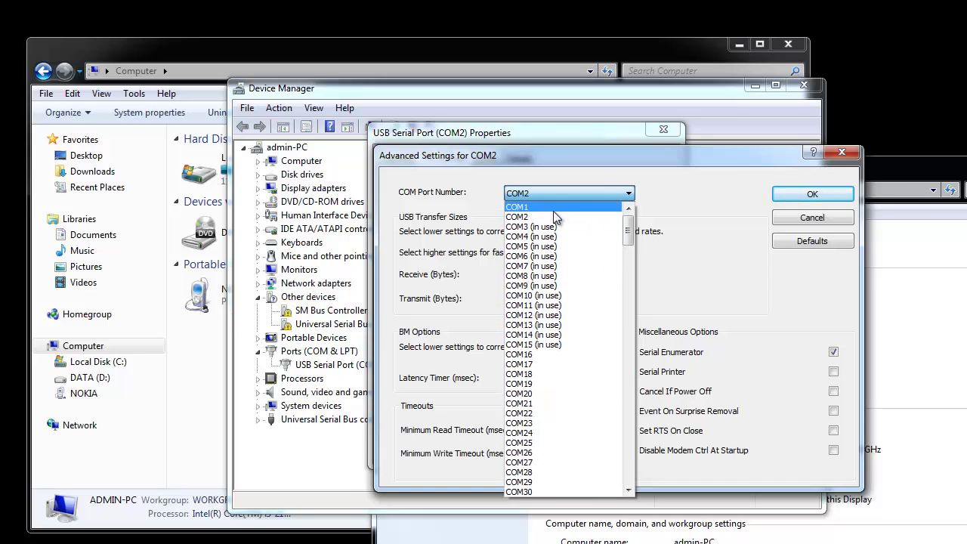
scroll(552, 213, up, 1)
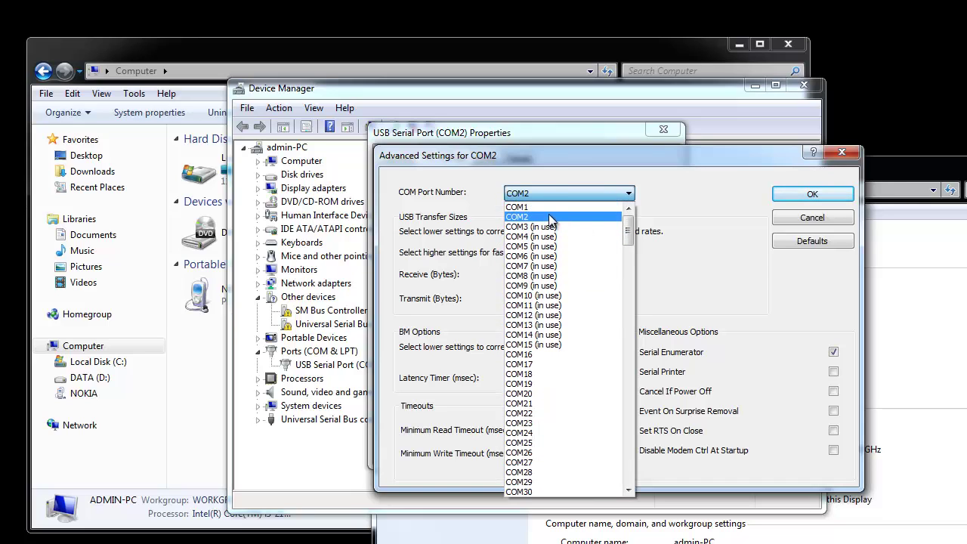
click(550, 219)
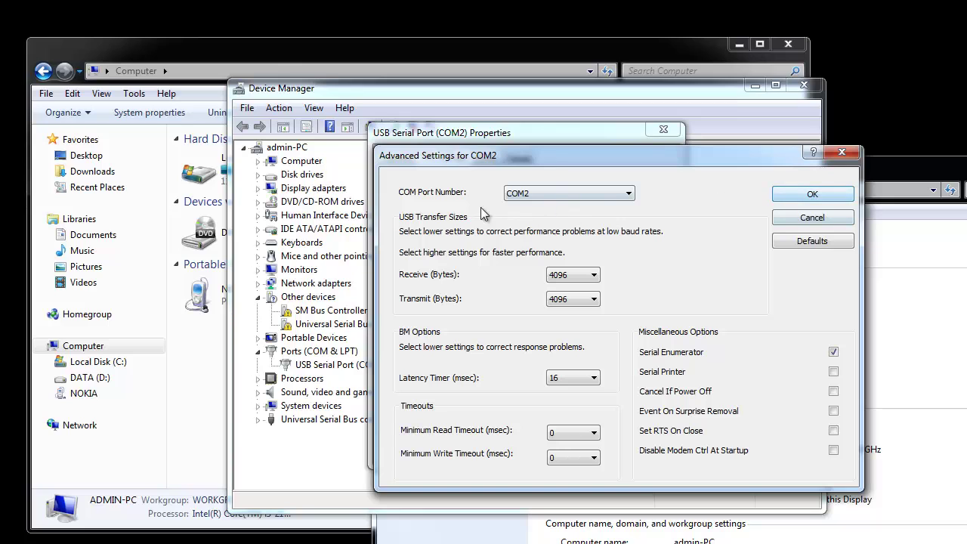
click(802, 198)
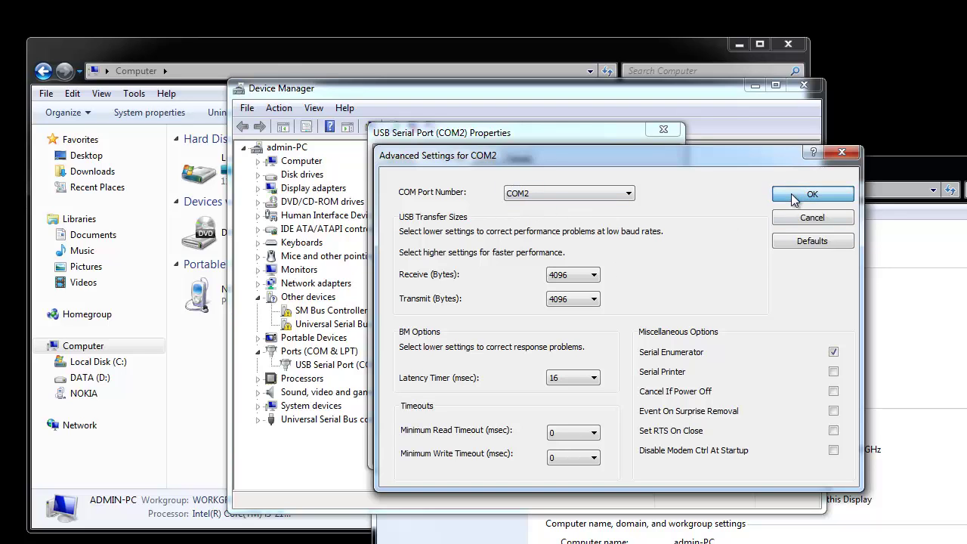
click(562, 298)
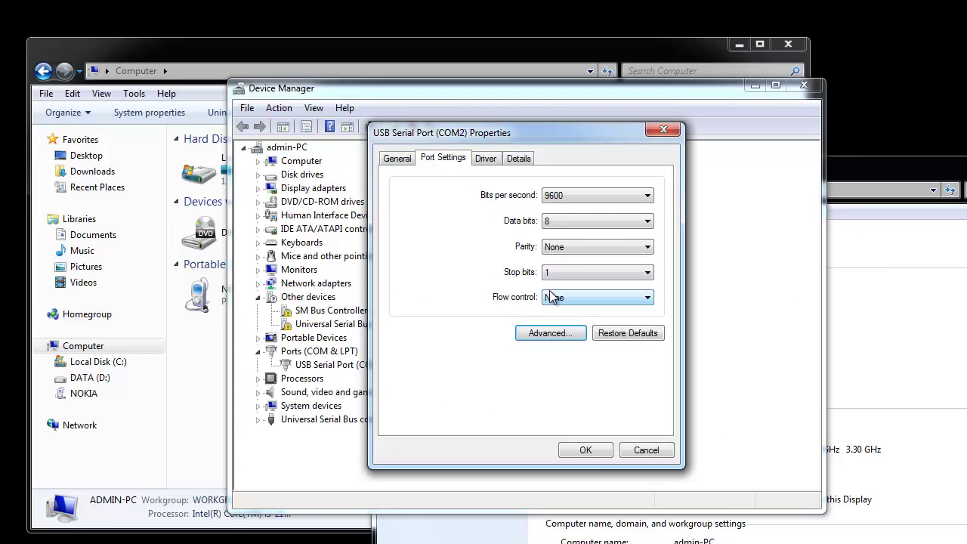
click(585, 450)
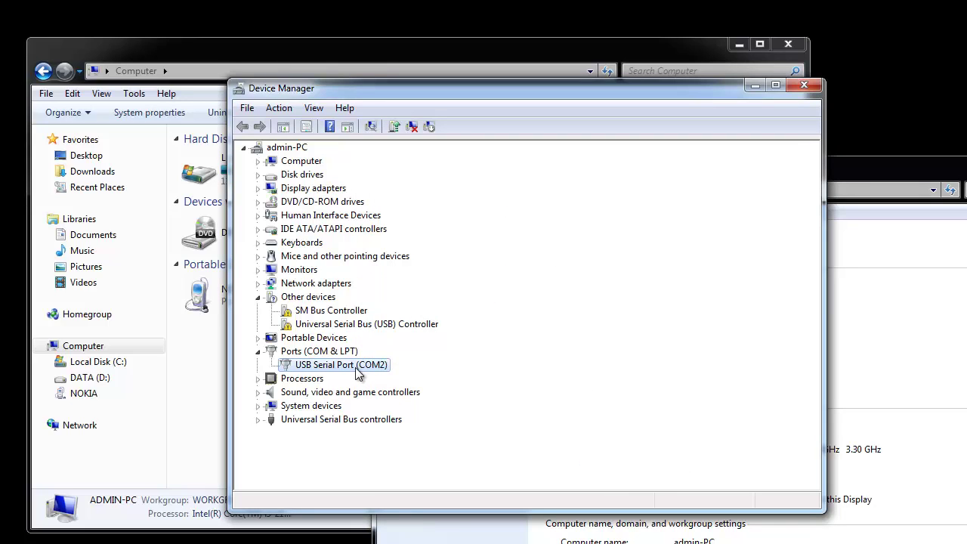
Close Device Manager and the System window, and return to the bl downloads folder.
click(803, 87)
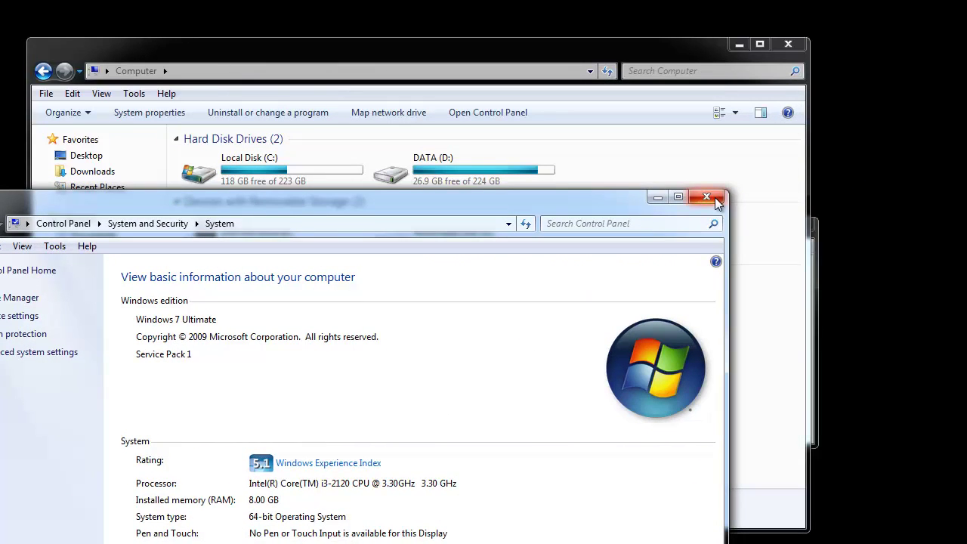
click(708, 198)
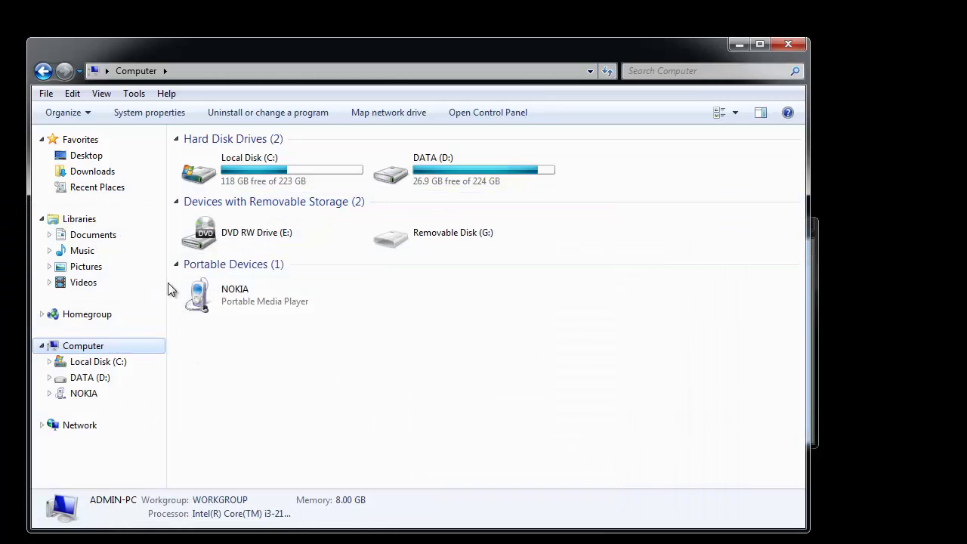
click(42, 73)
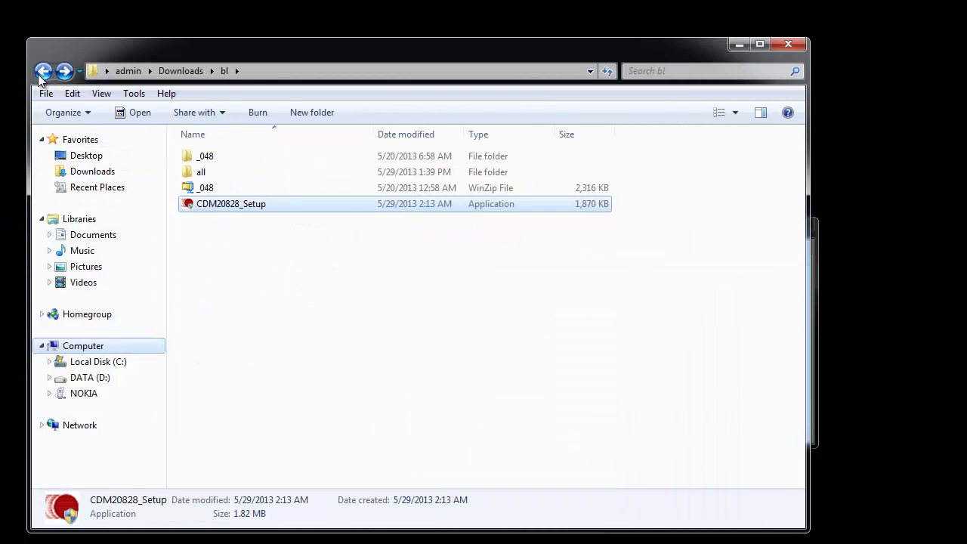
View the contents of the _048 WinZip archive, dismissing the update check, and close the archive.
click(208, 157)
click(208, 192)
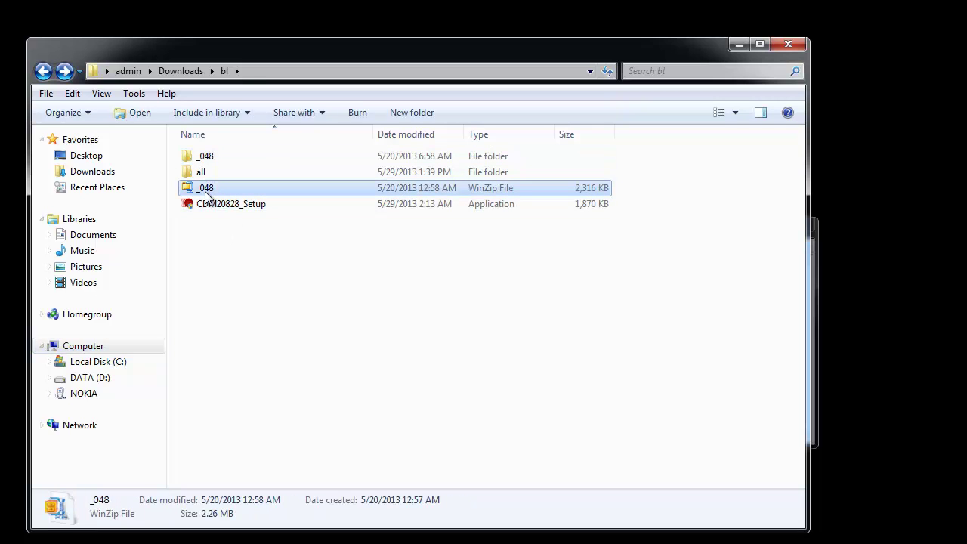
double_click(207, 193)
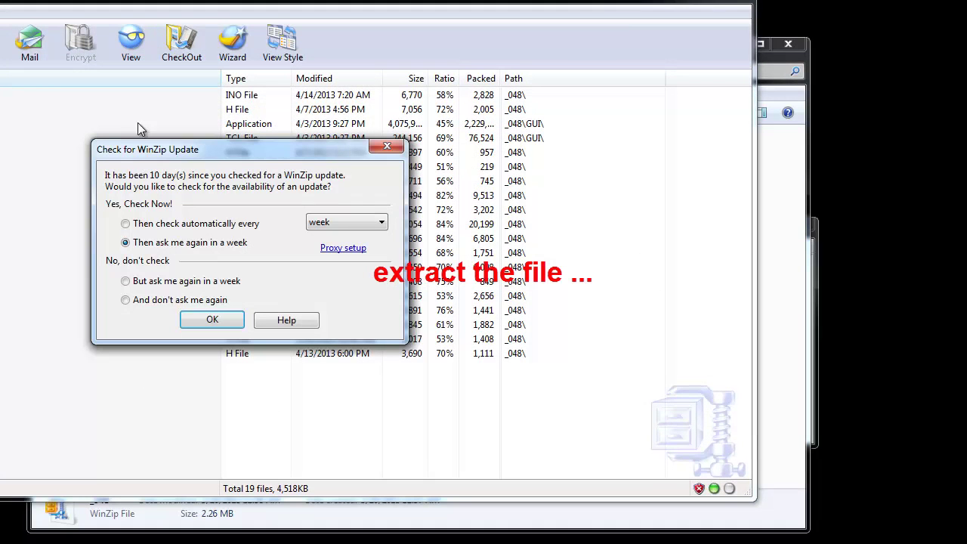
click(236, 319)
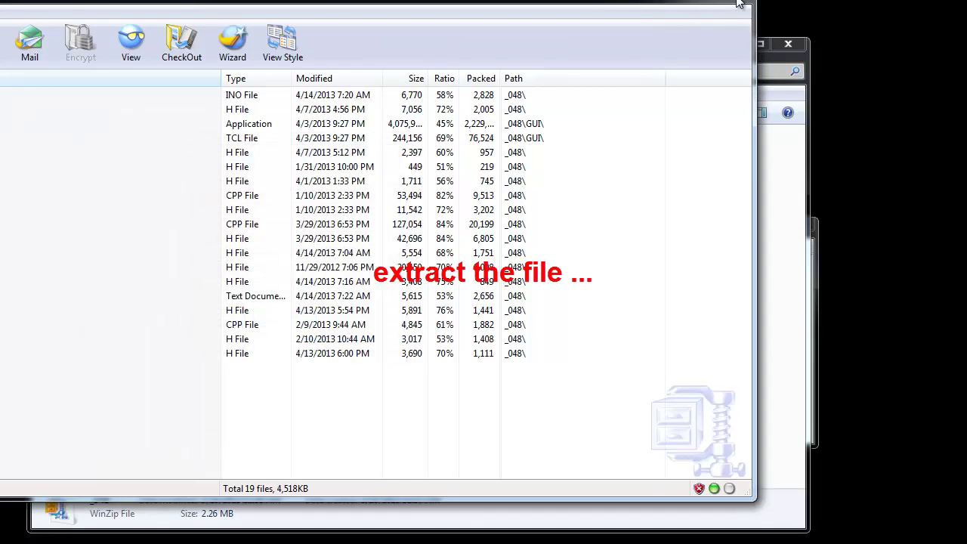
click(740, 5)
Open the GUI folder inside the nested, extracted _048 folders.
click(204, 157)
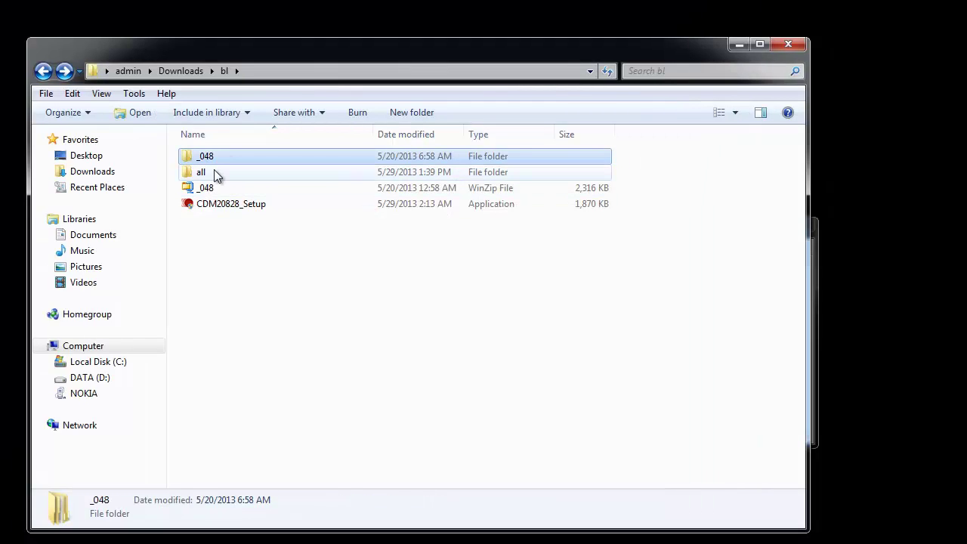
double_click(209, 158)
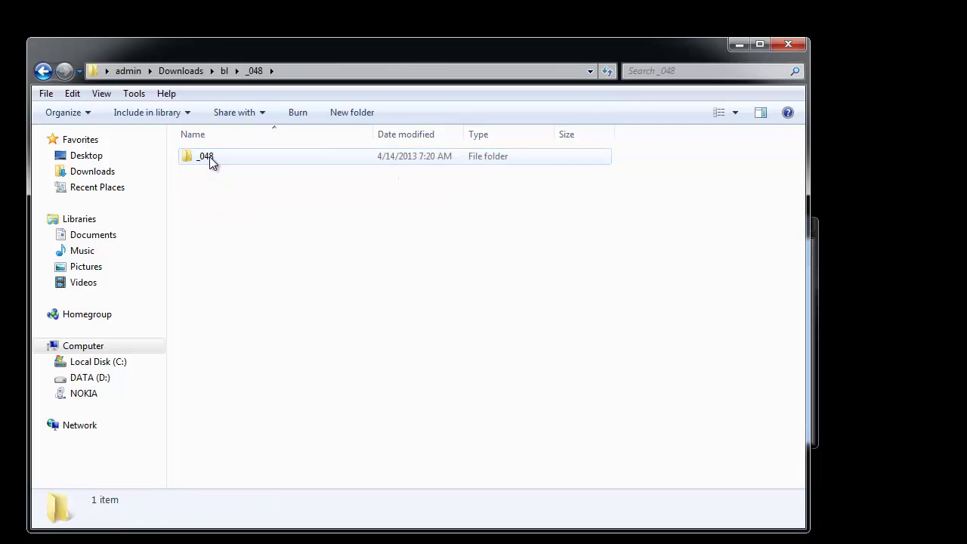
double_click(210, 157)
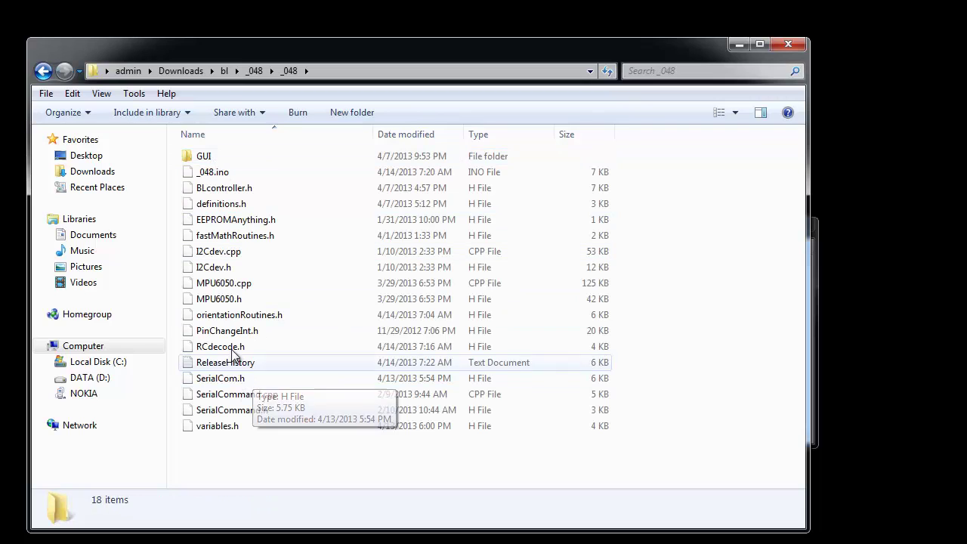
double_click(204, 159)
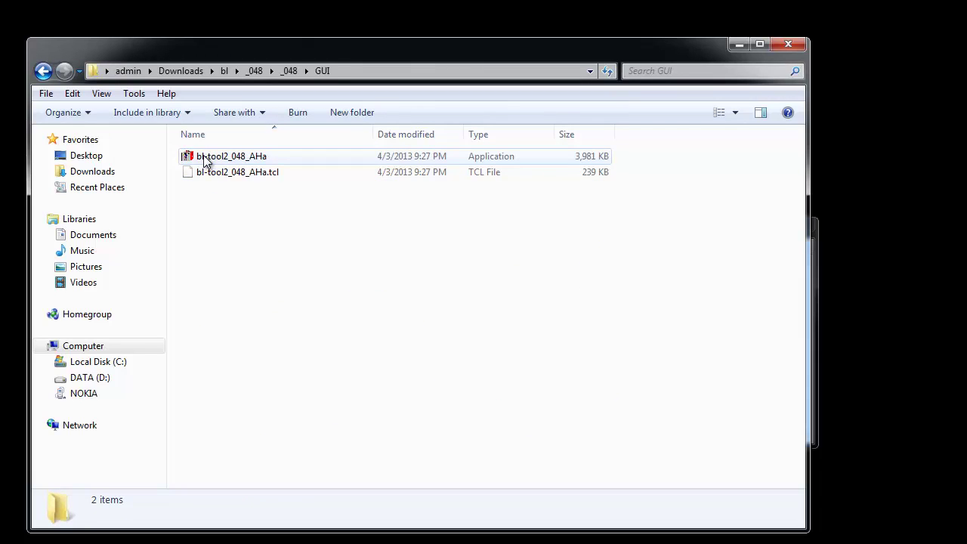
Launch the bl-tool2_048_AHa application and move its window fully into view.
click(247, 160)
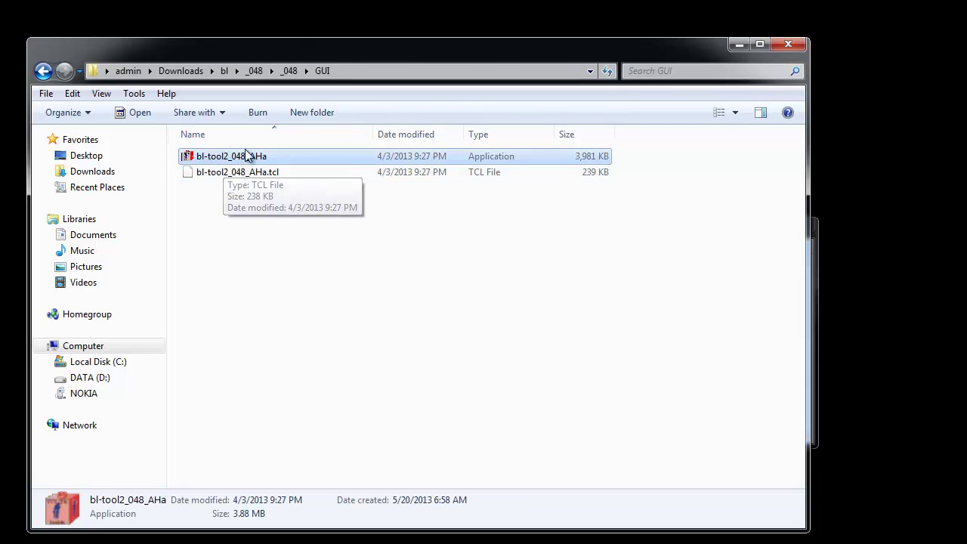
right_click(254, 158)
click(280, 179)
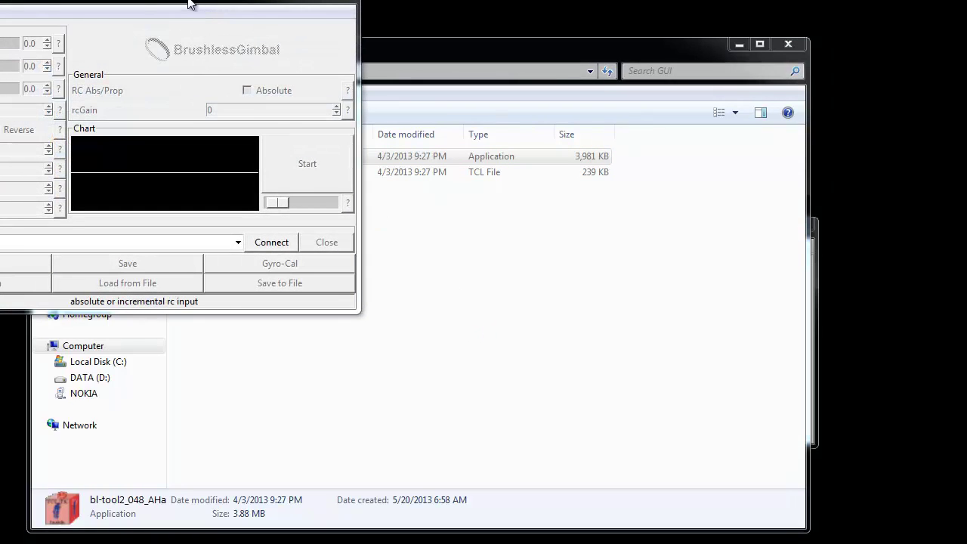
drag(190, 4, 596, 144)
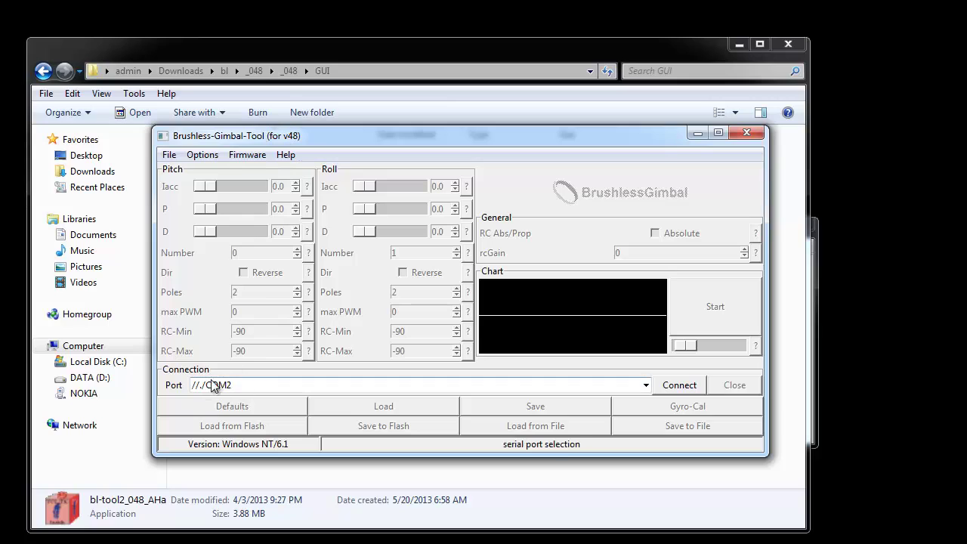
Select port //./COM2 in Brushless-Gimbal-Tool and connect to the gimbal board.
click(645, 385)
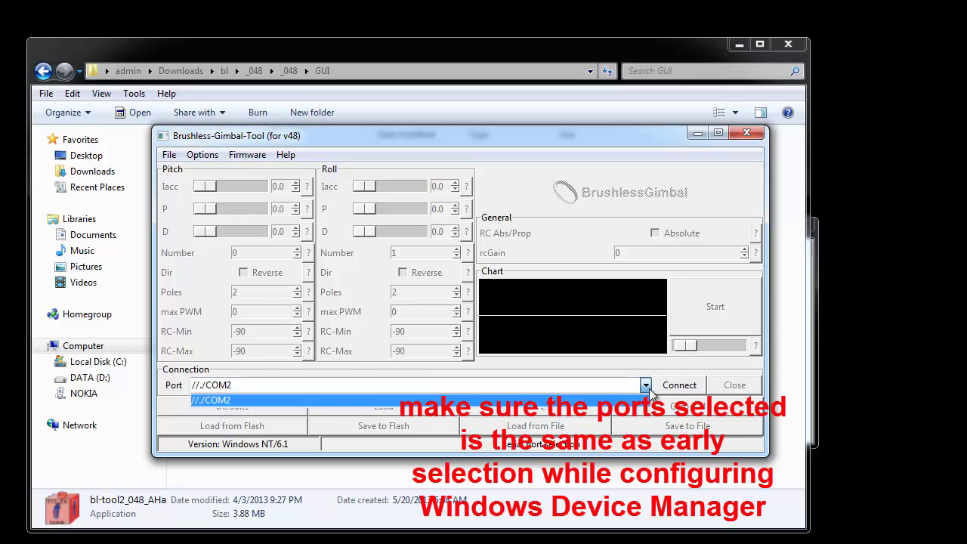
click(219, 401)
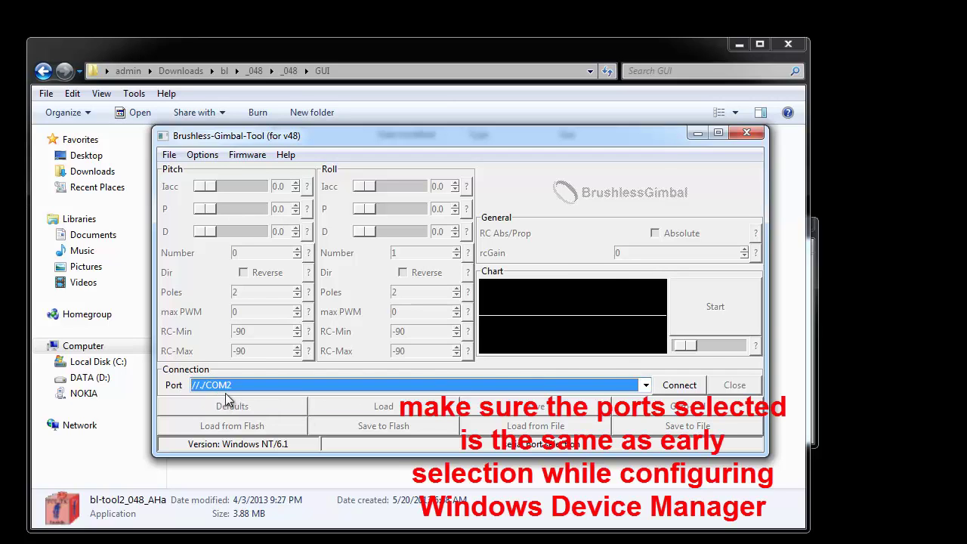
click(680, 387)
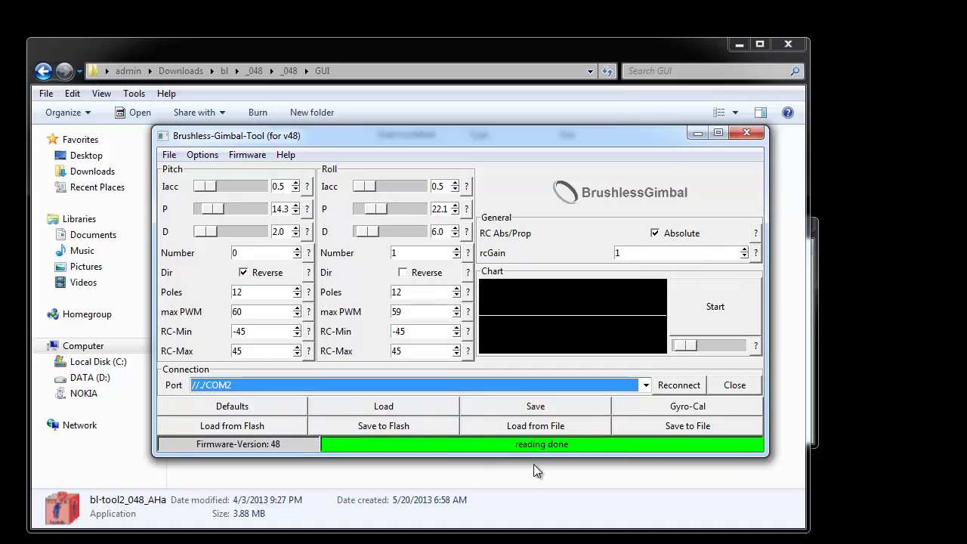
click(242, 292)
click(402, 312)
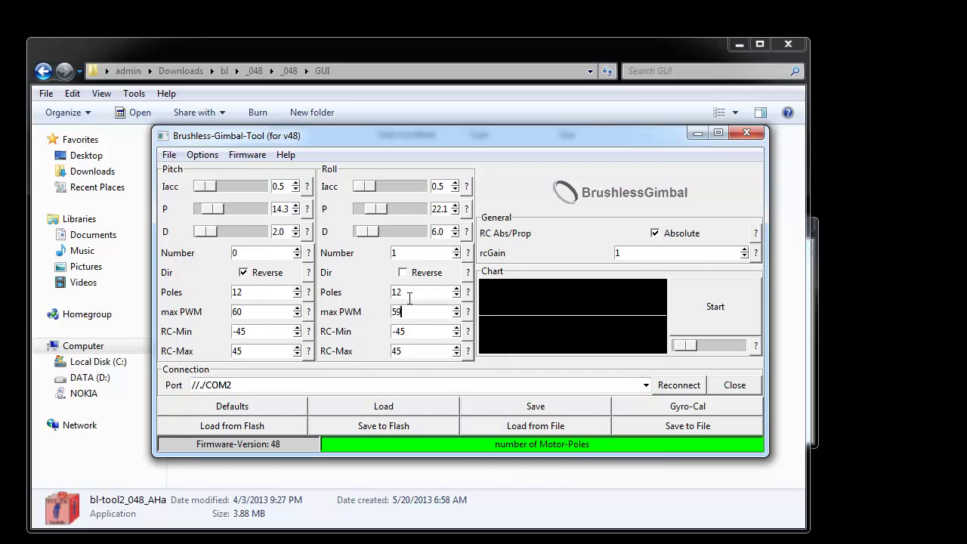
click(408, 253)
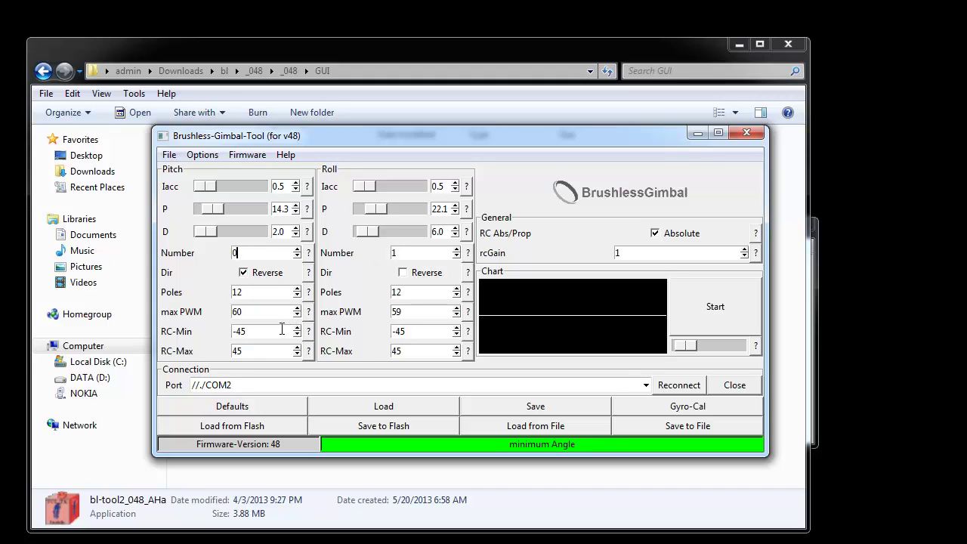
click(296, 213)
Run the live pitch and roll sensor chart twice, stopping it each time, and recalibrate the board's gyro.
click(713, 309)
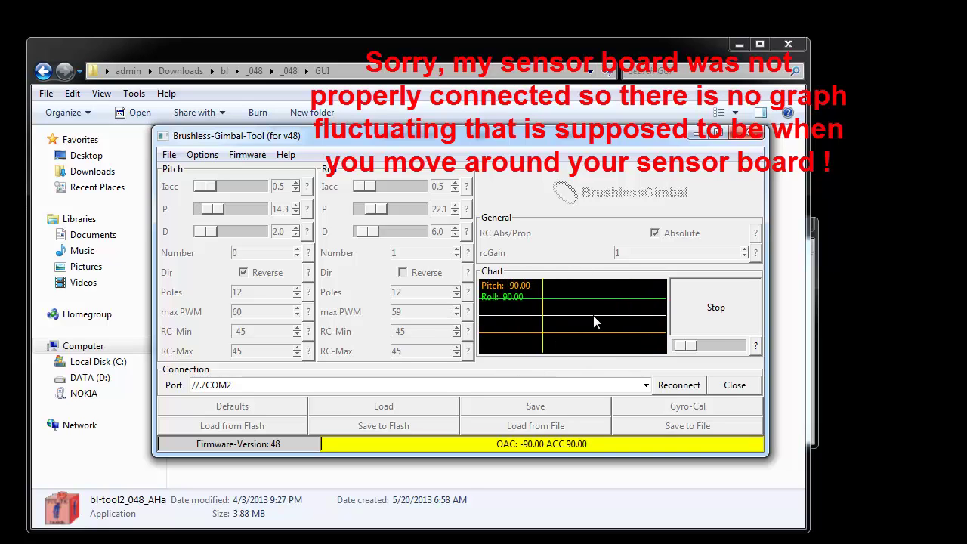
click(712, 312)
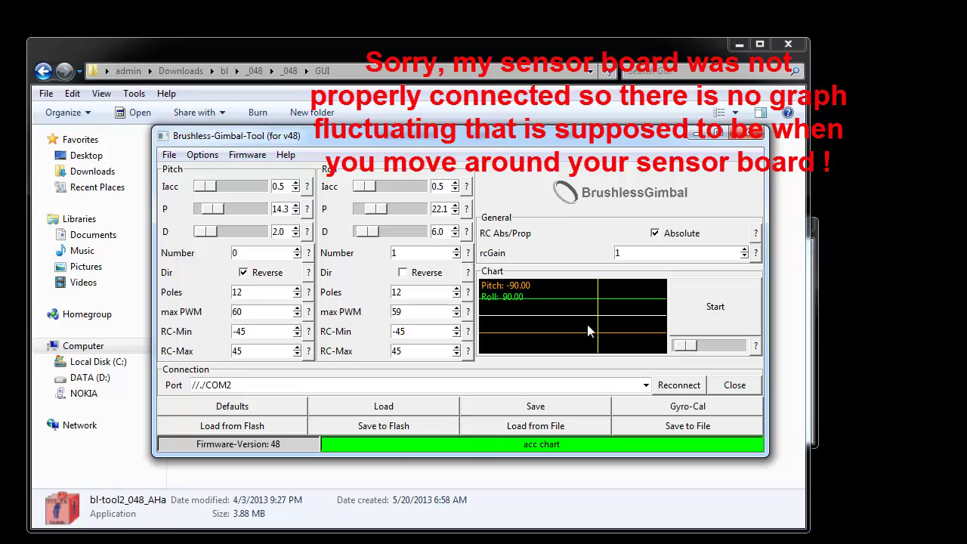
click(732, 310)
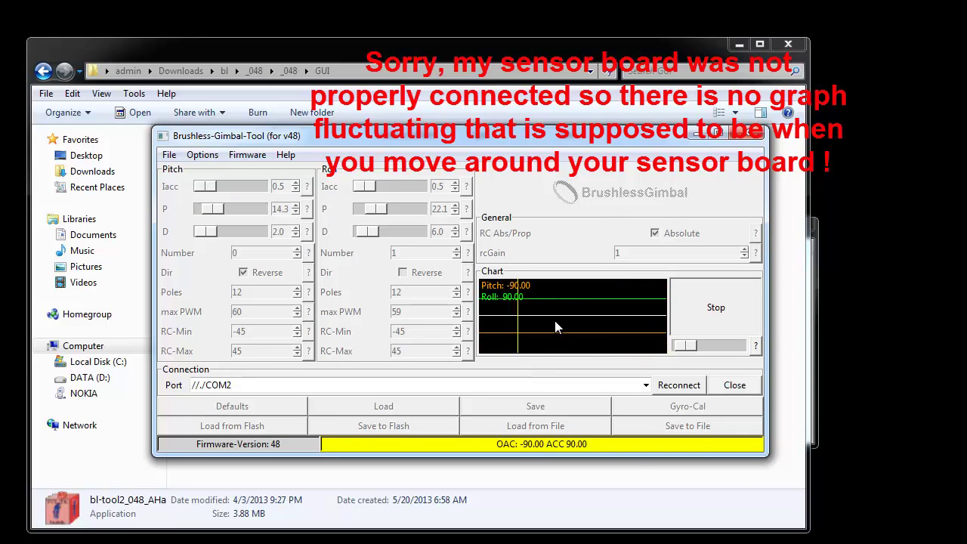
click(711, 317)
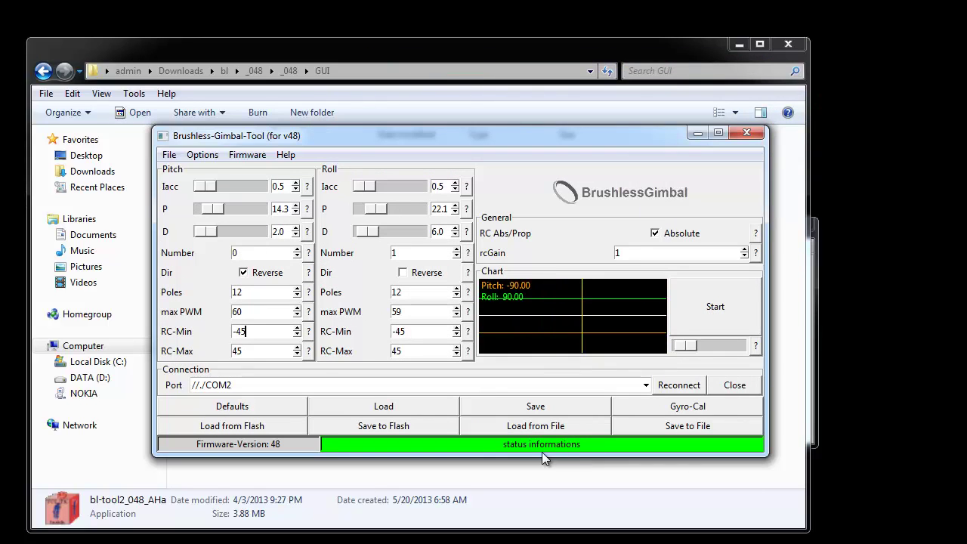
click(667, 407)
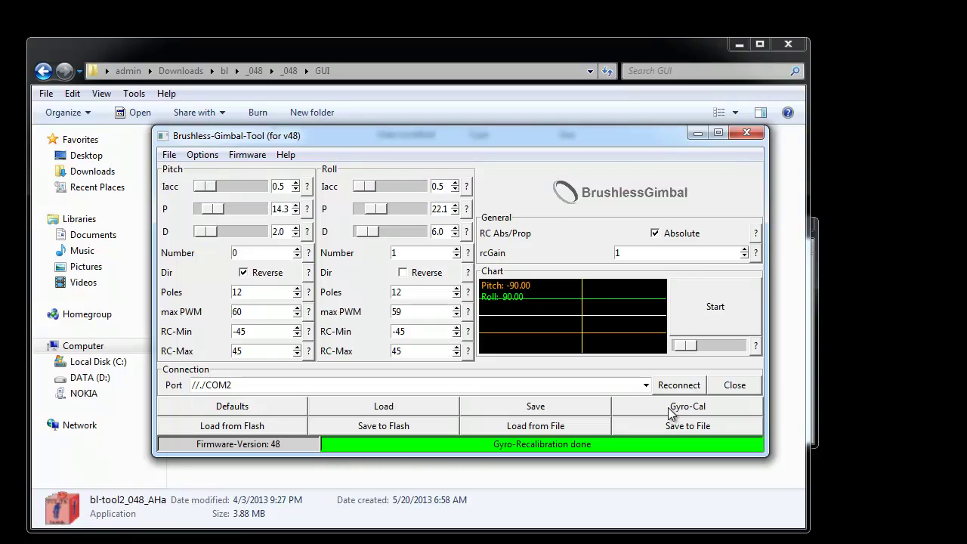